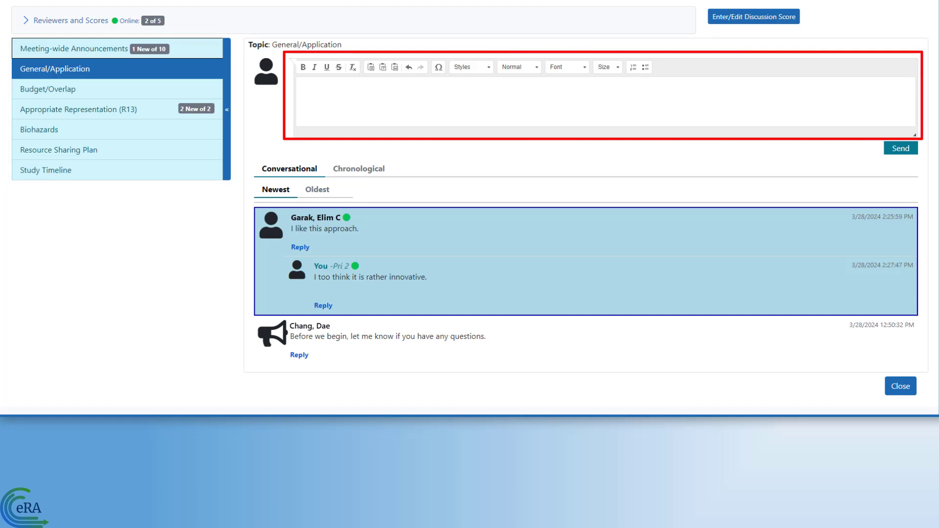
Step: Enter the comment 'When do we break for lunch?' in the General/Application thread's message box
{"action": "type", "text": "When do we break for lunch?"}
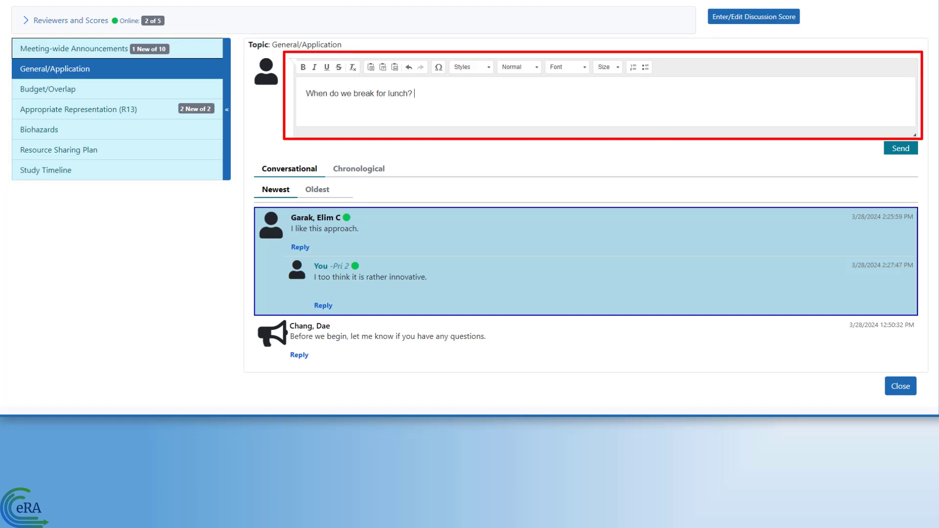